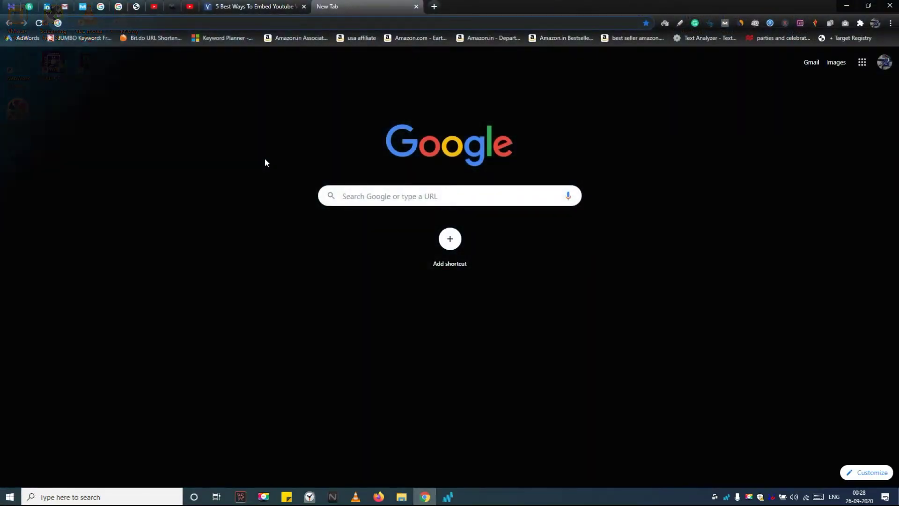
type("youtube.com")
Step: Load youtube.com in a new Chrome tab
key("Return")
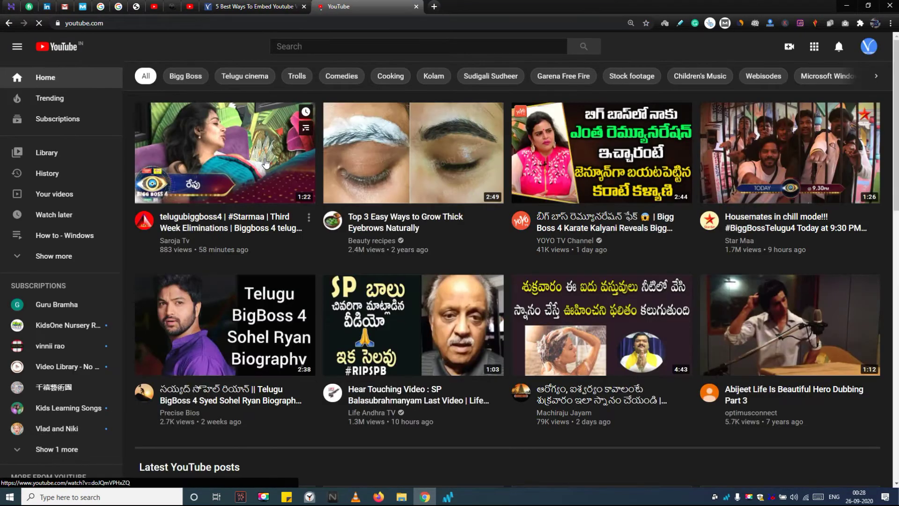
scroll(809, 344, "down", 5)
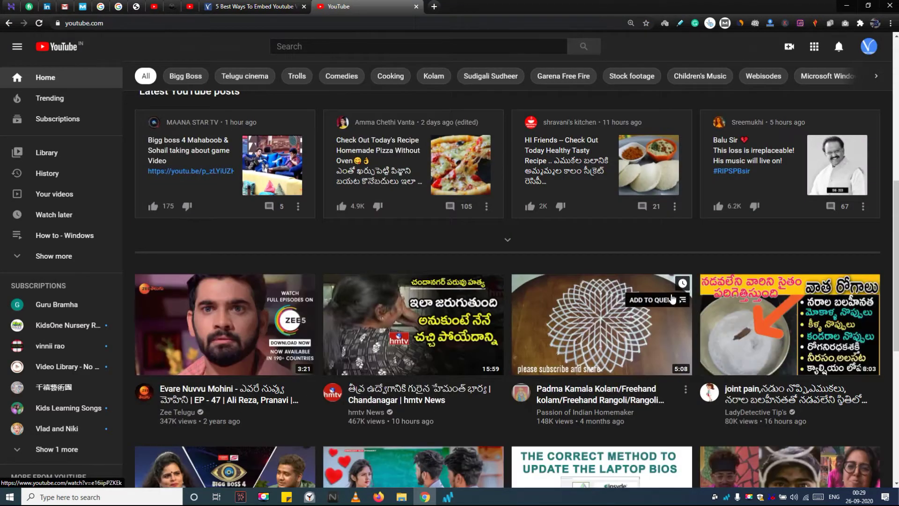
scroll(611, 281, "down", 5)
scroll(599, 279, "down", 2)
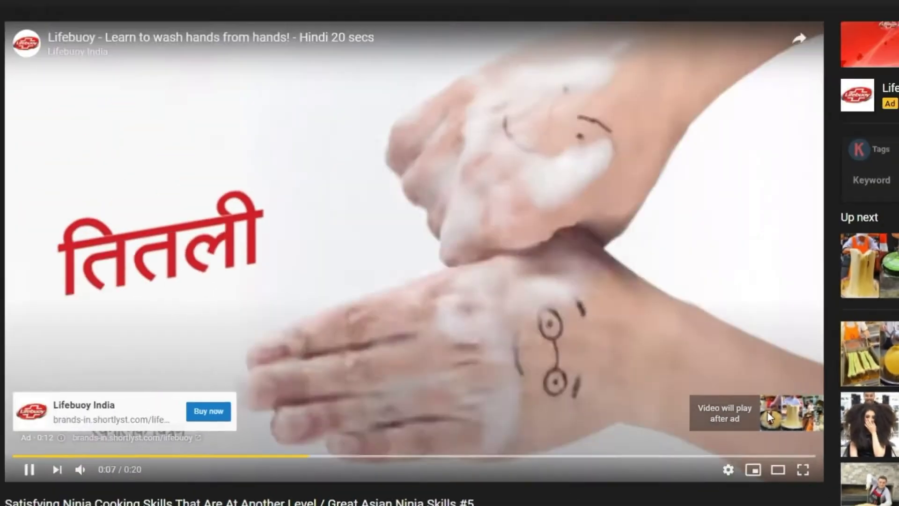
scroll(770, 422, "down", 3)
scroll(705, 387, "down", 2)
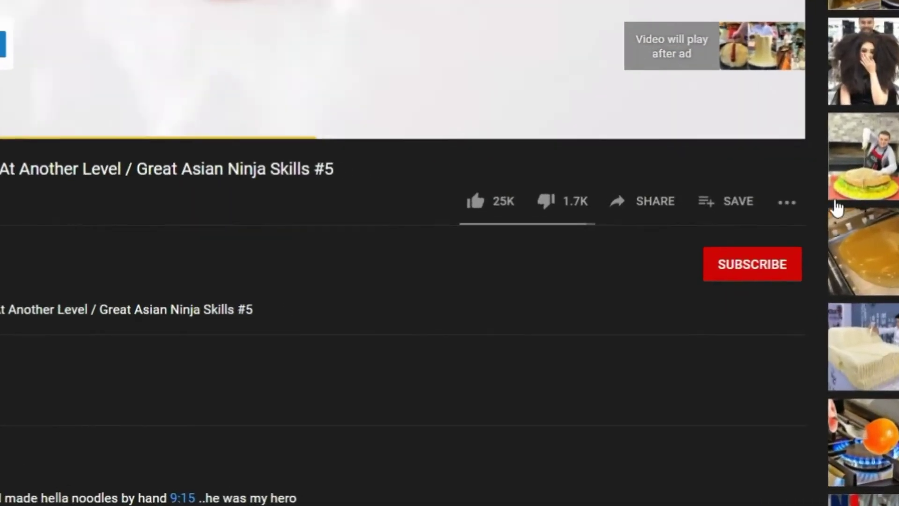
Step: Bring up the video's Share dialog and leave 'Start at' unticked for a plain link
left_click(787, 202)
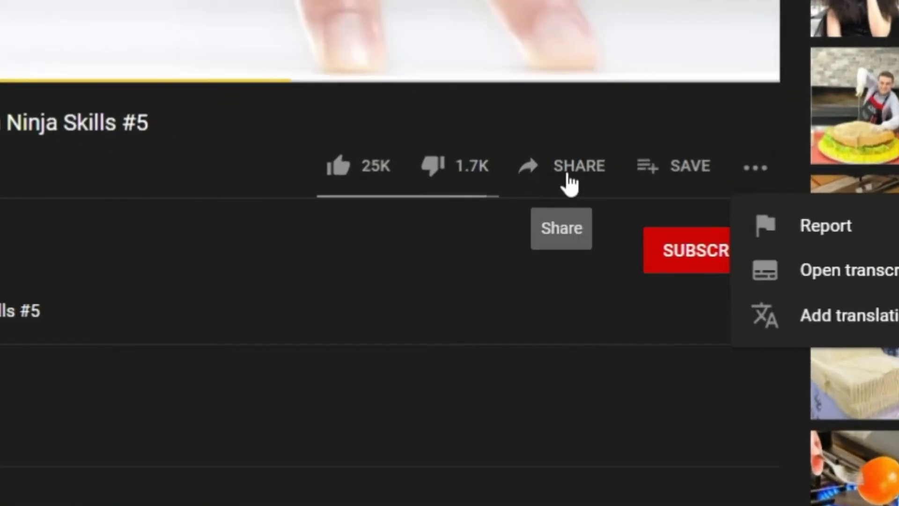
left_click(570, 172)
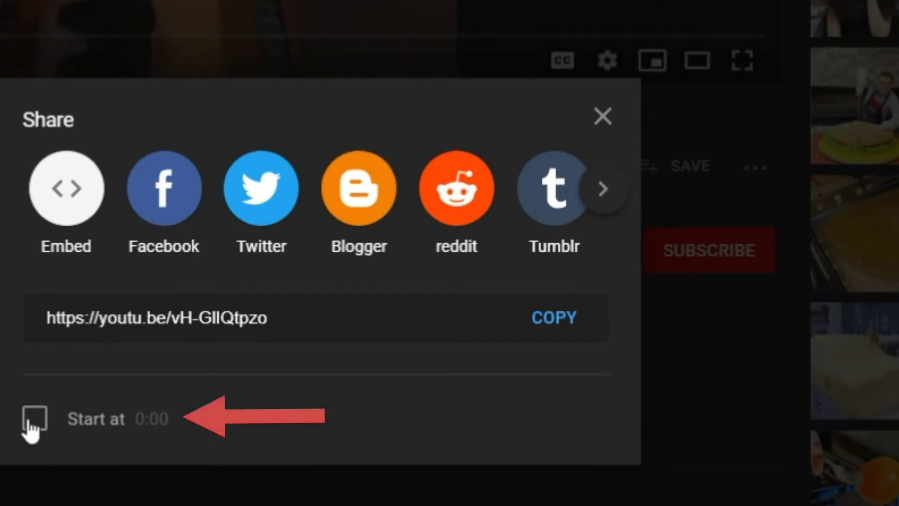
left_click(34, 419)
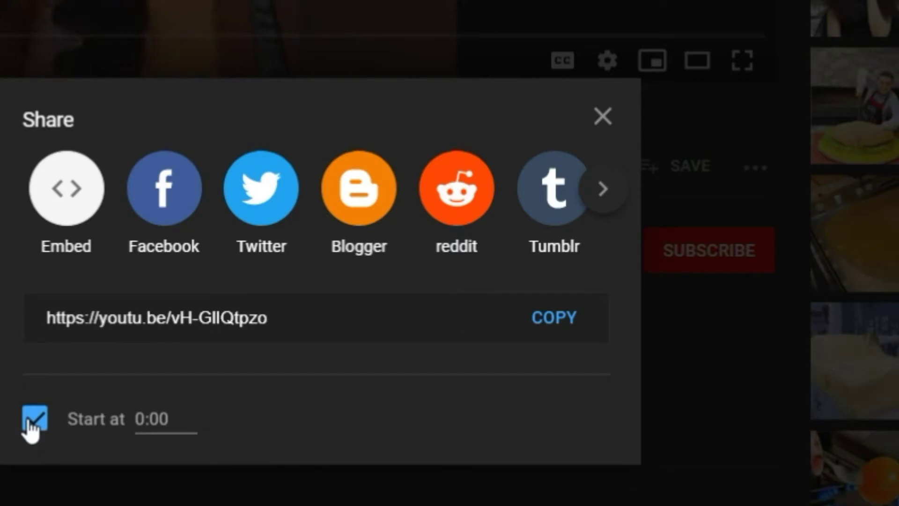
double_click(150, 417)
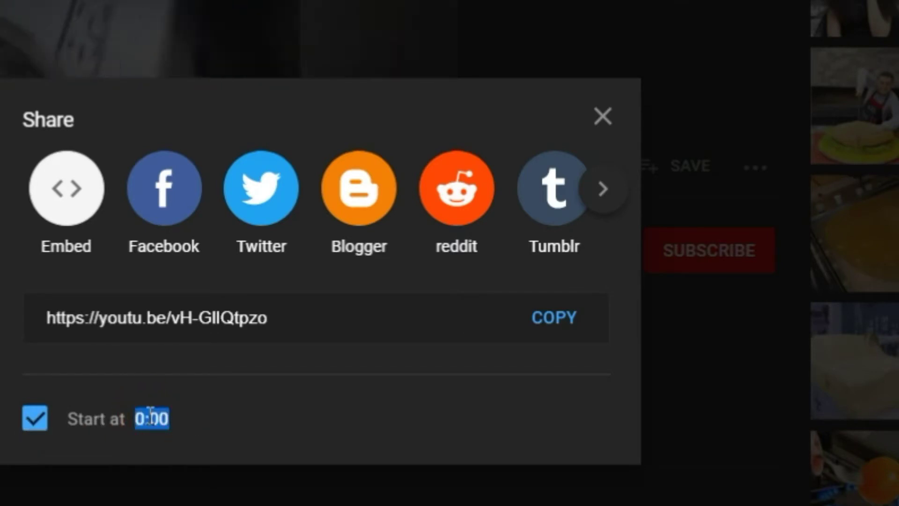
left_click(395, 420)
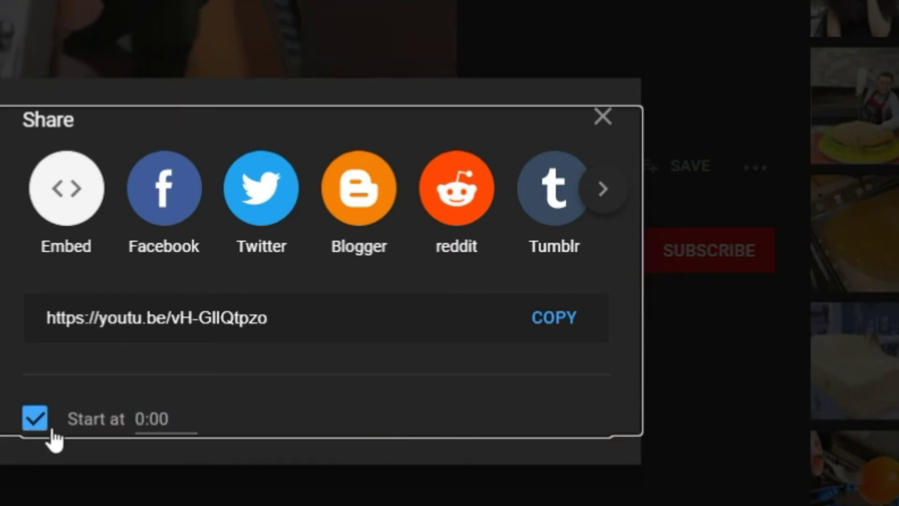
left_click(36, 419)
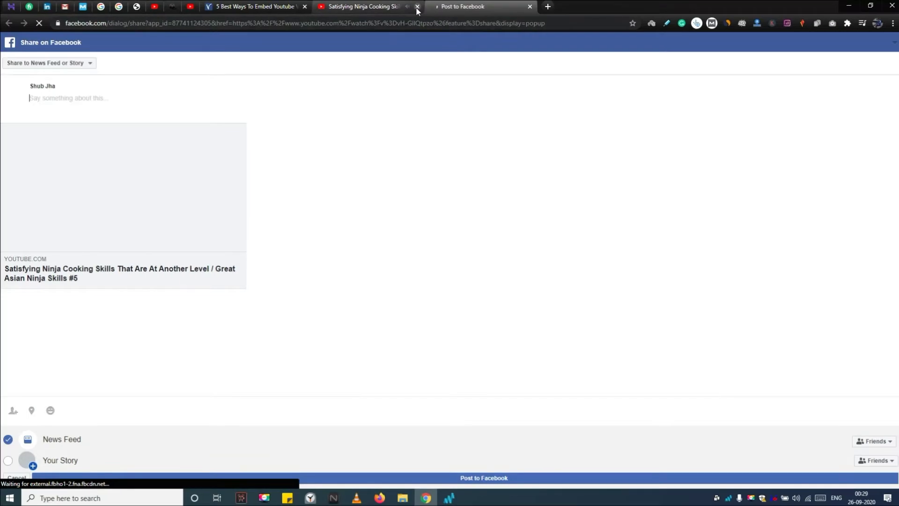
Step: Share to Facebook and caption it 'Hey, I recently found this amazing video. What do you...'
left_click(417, 7)
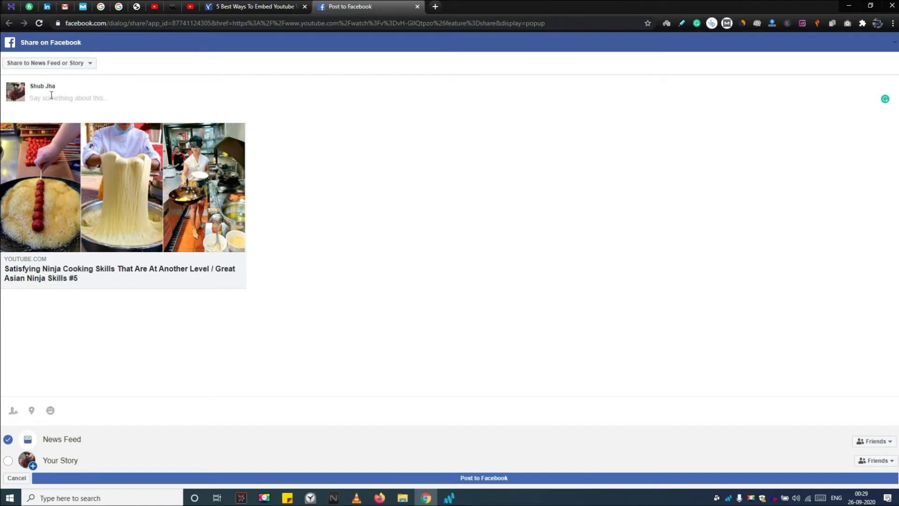
type("He")
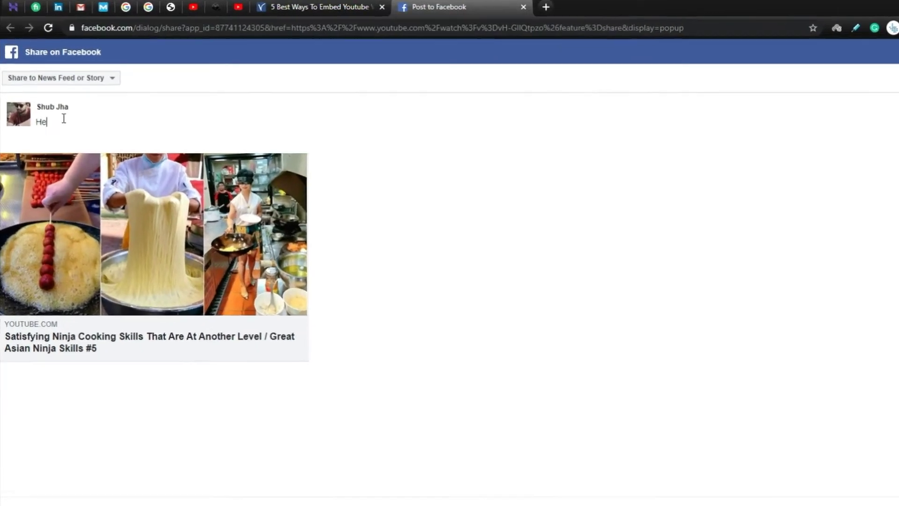
type("y, I recently wTCXH")
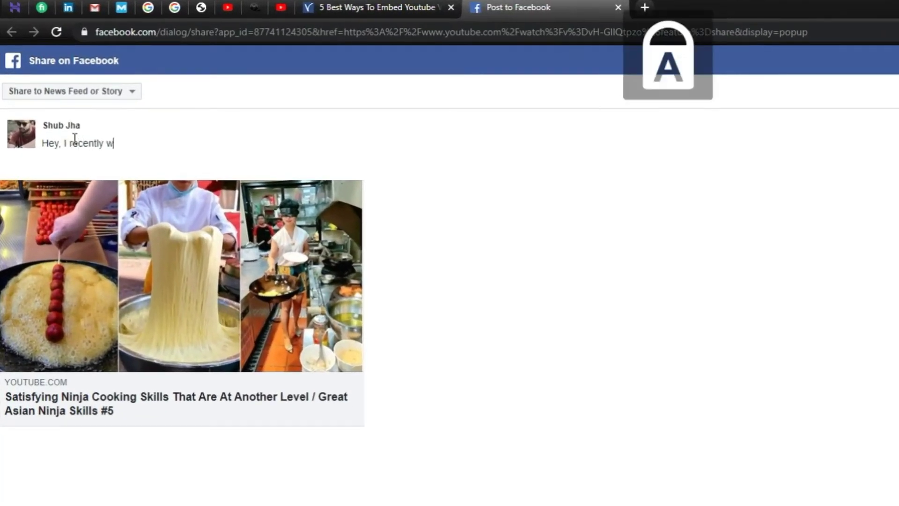
key("BackSpace")
key("BackSpace")
key("BackSpace")
key("BackSpace")
key("BackSpace")
type("found this amazing video")
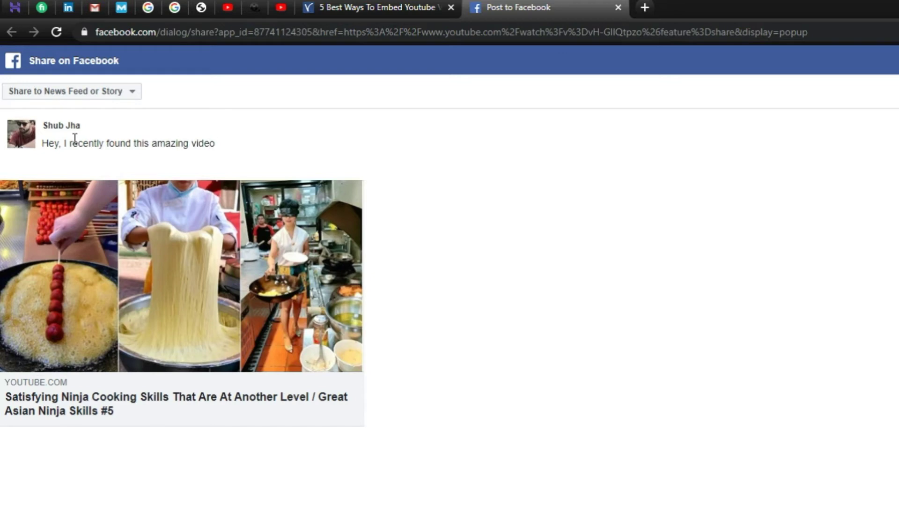
type(".")
key("Caps_Lock")
type("o you")
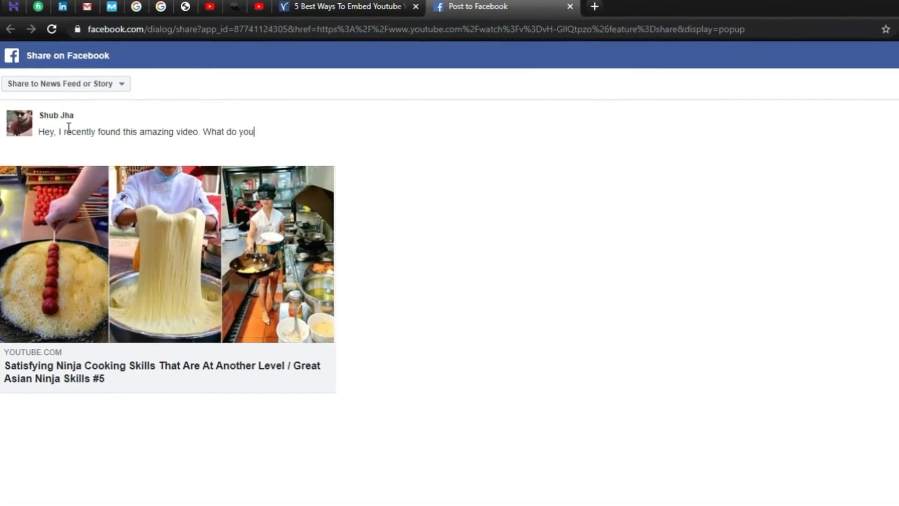
type(" think of it?")
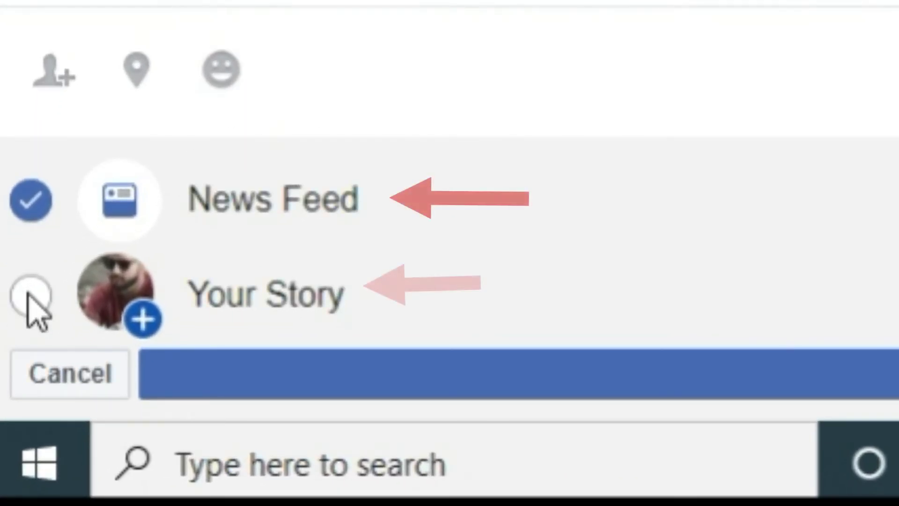
Step: Keep News Feed as the only destination, Your Story off, and publish the post
left_click(31, 297)
left_click(31, 200)
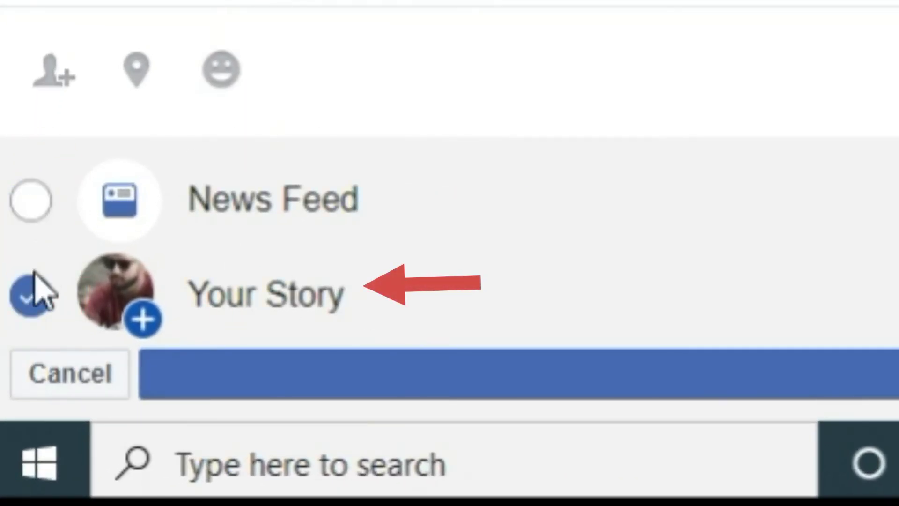
left_click(33, 295)
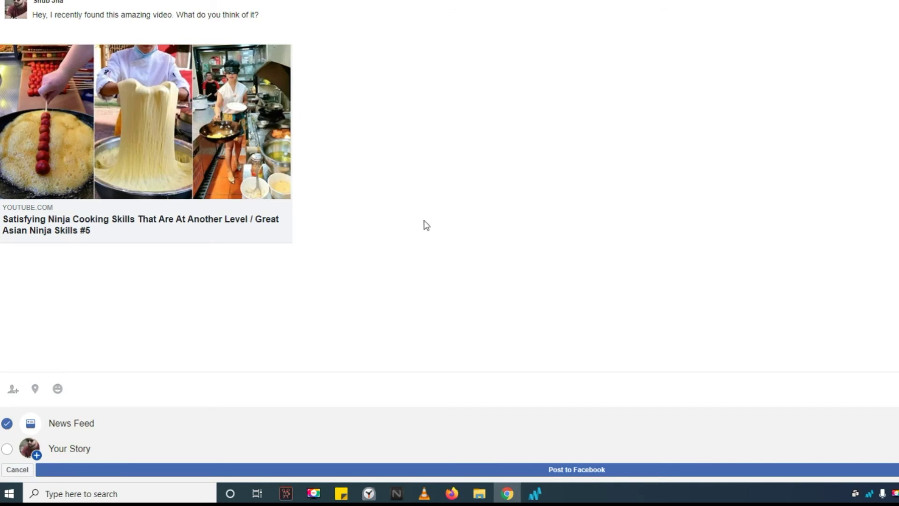
left_click(674, 472)
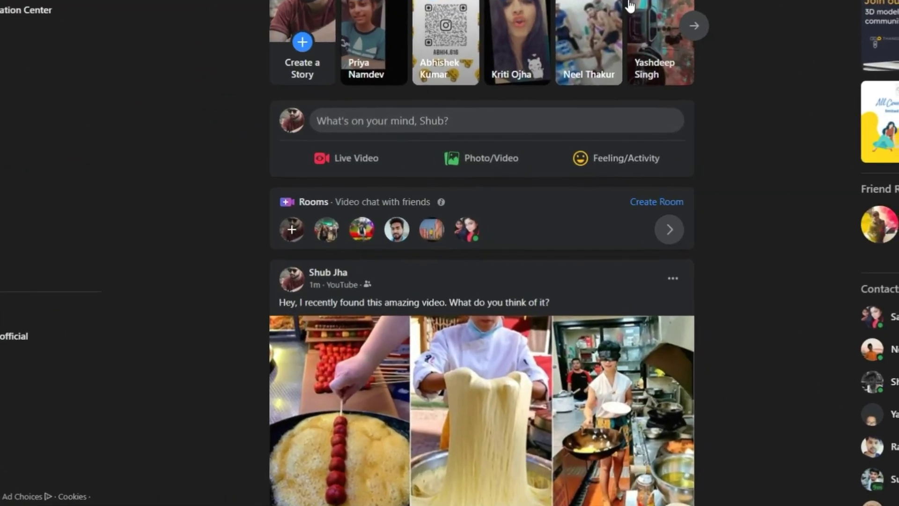
scroll(449, 281, "down", 3)
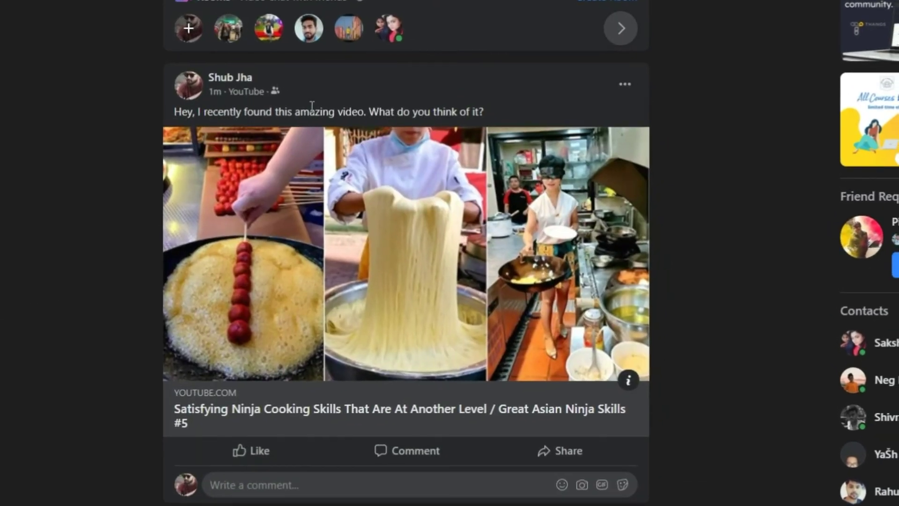